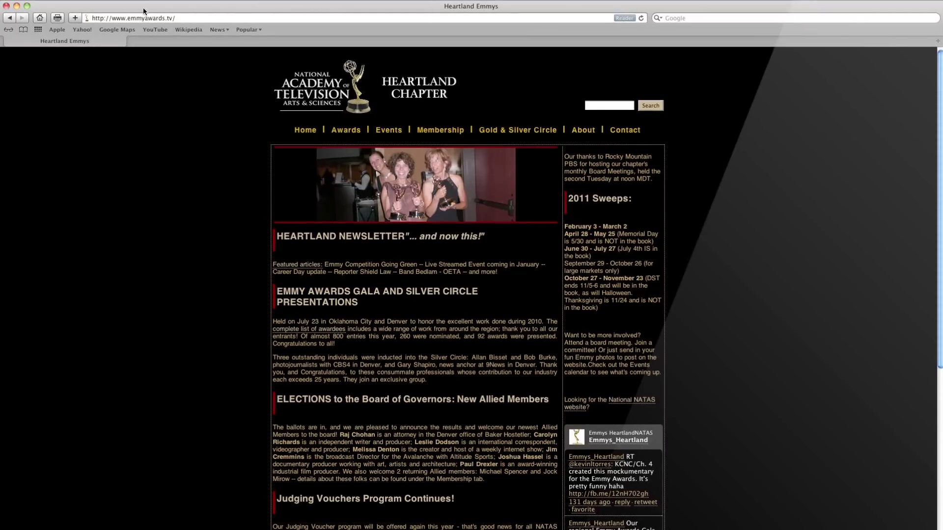
Step: Show Safari's Bookmarks menu from the Heartland Emmys chapter page
{"action": "left_click", "coordinate": [172, 1]}
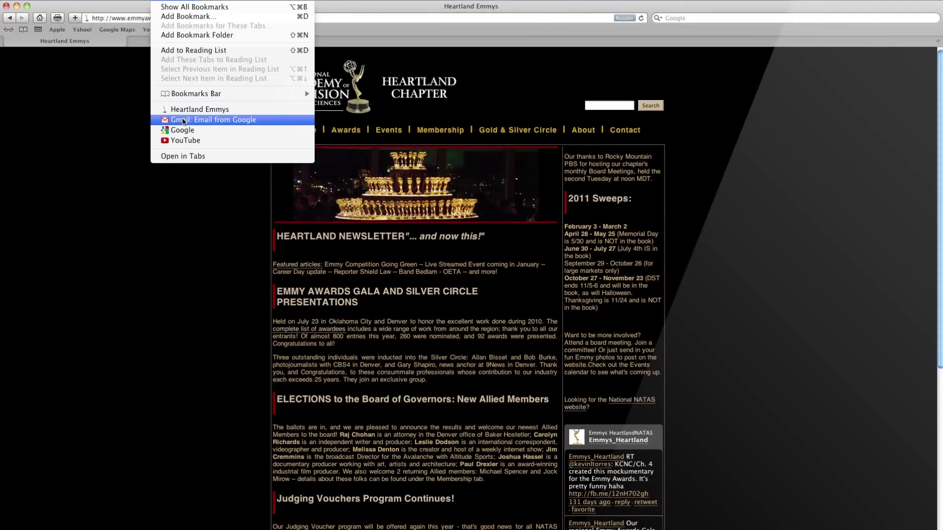
Step: Open the EMMY Entry 59-1 from KABX email in Gmail and follow its video upload link
{"action": "left_click", "coordinate": [183, 122]}
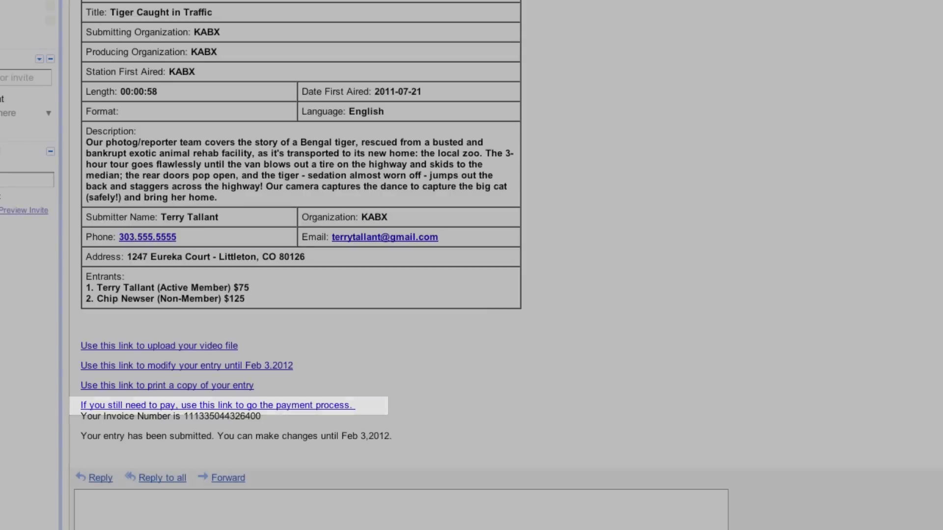
{"action": "scroll", "coordinate": [302, 39], "scroll_direction": "up", "scroll_amount": 3}
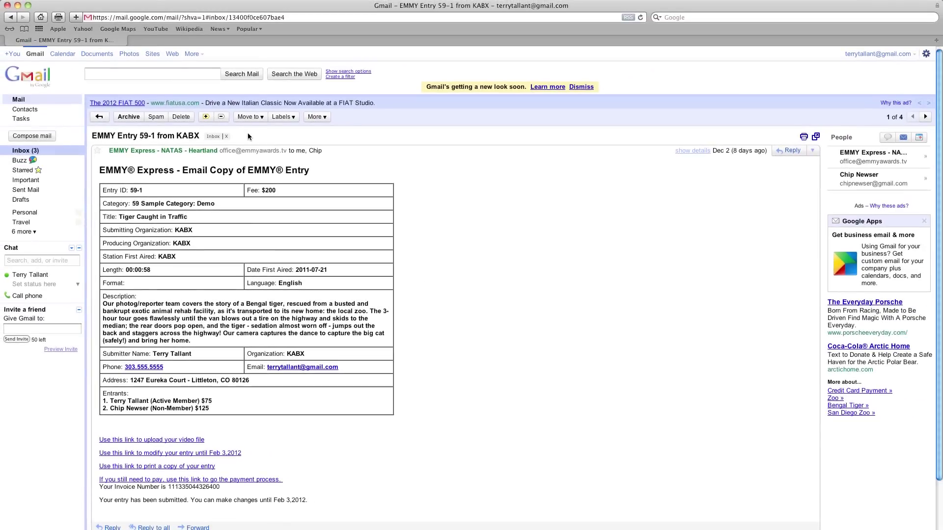
{"action": "left_click", "coordinate": [192, 440]}
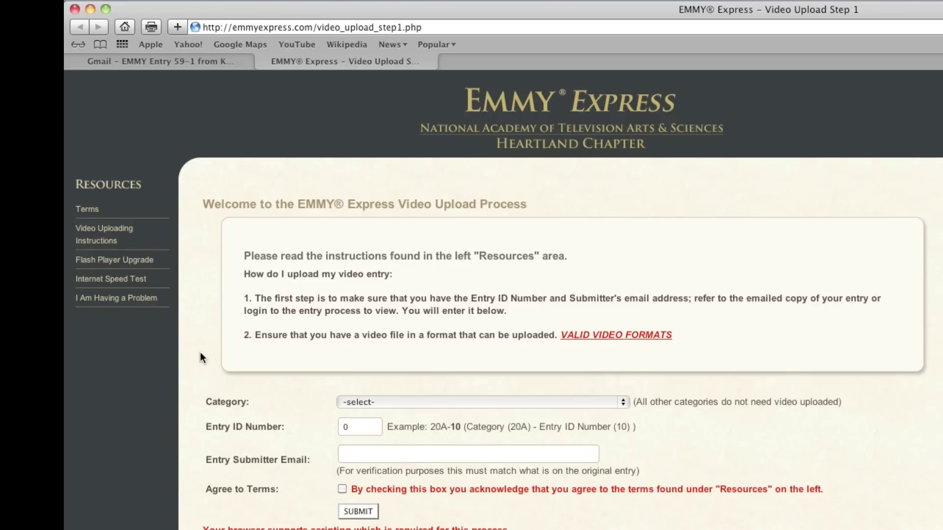
{"action": "left_click", "coordinate": [87, 209]}
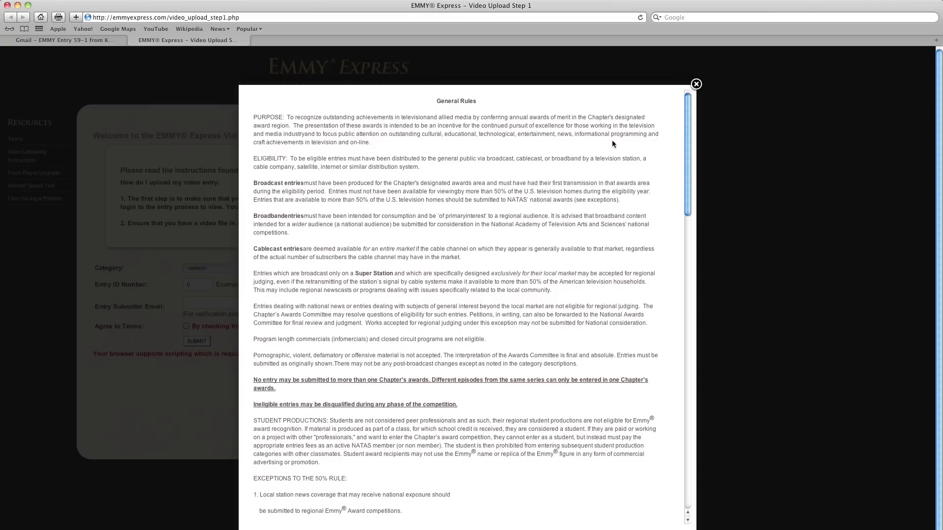
{"action": "left_click_drag", "start_coordinate": [687, 142], "coordinate": [685, 447]}
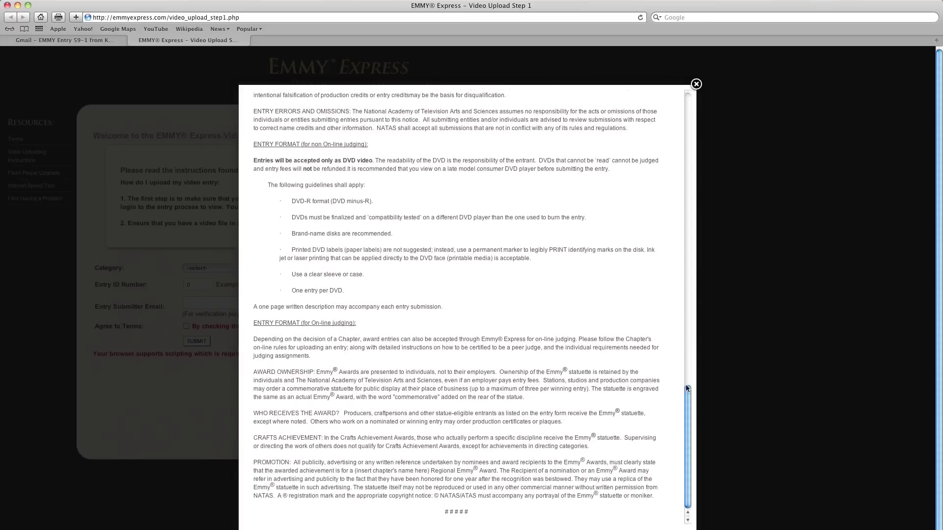
{"action": "left_click", "coordinate": [696, 84]}
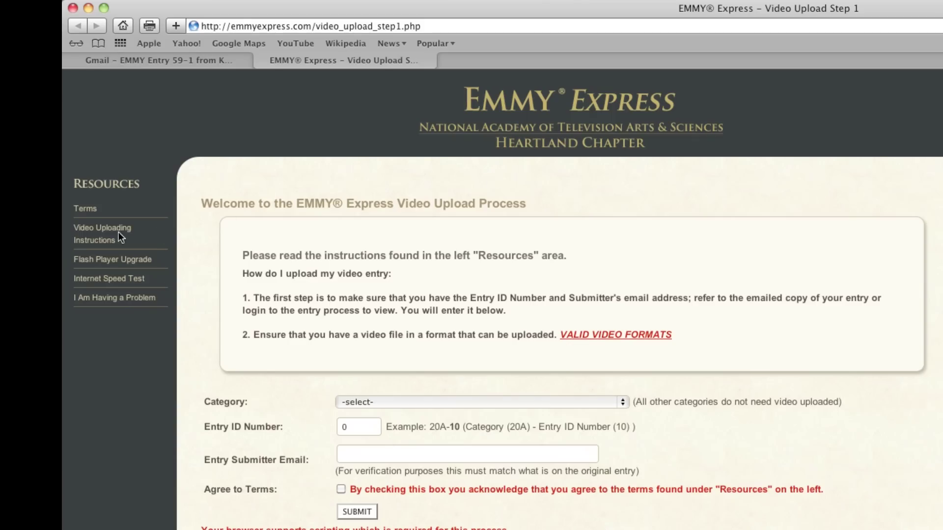
{"action": "left_click", "coordinate": [89, 234]}
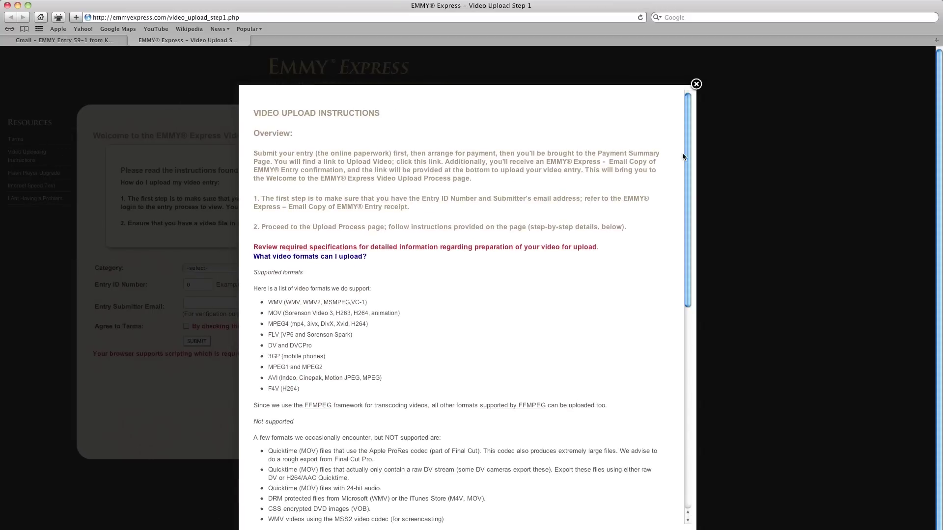
{"action": "left_click_drag", "start_coordinate": [682, 156], "coordinate": [688, 231]}
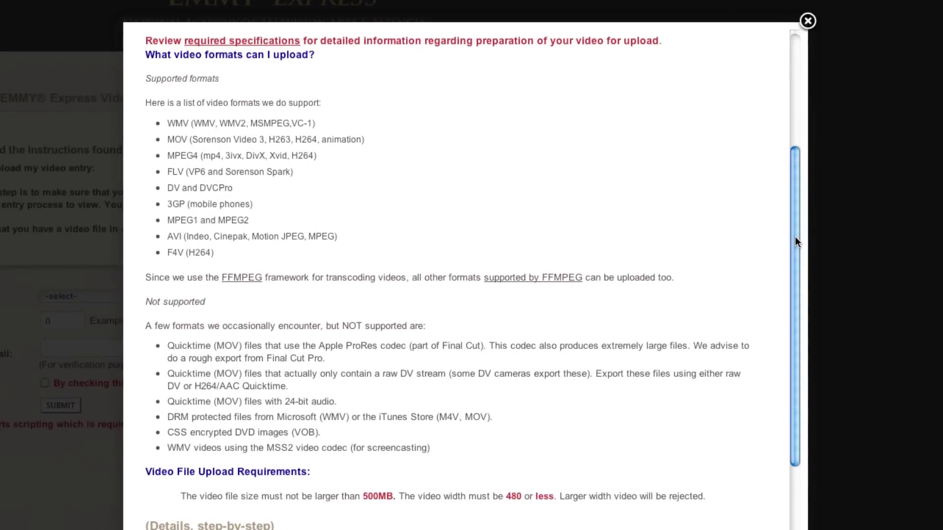
{"action": "left_click_drag", "start_coordinate": [794, 237], "coordinate": [791, 444]}
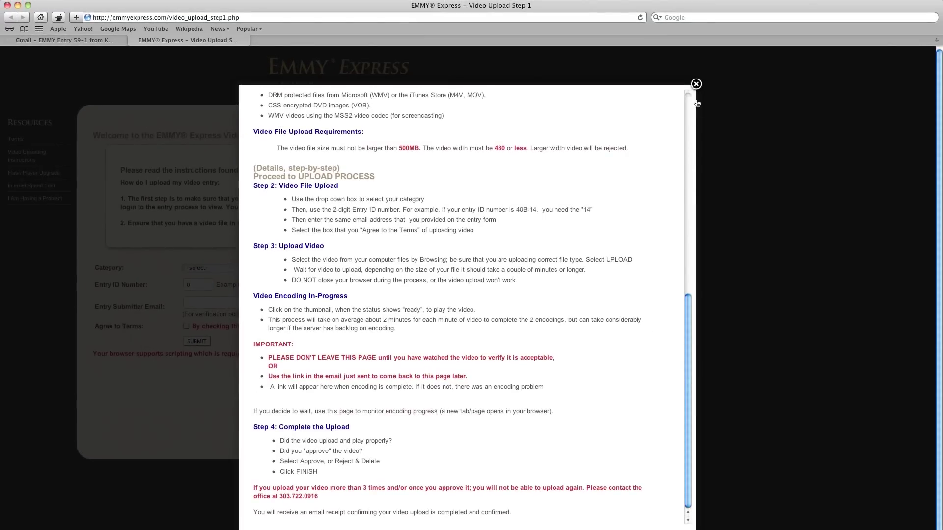
{"action": "left_click", "coordinate": [697, 84]}
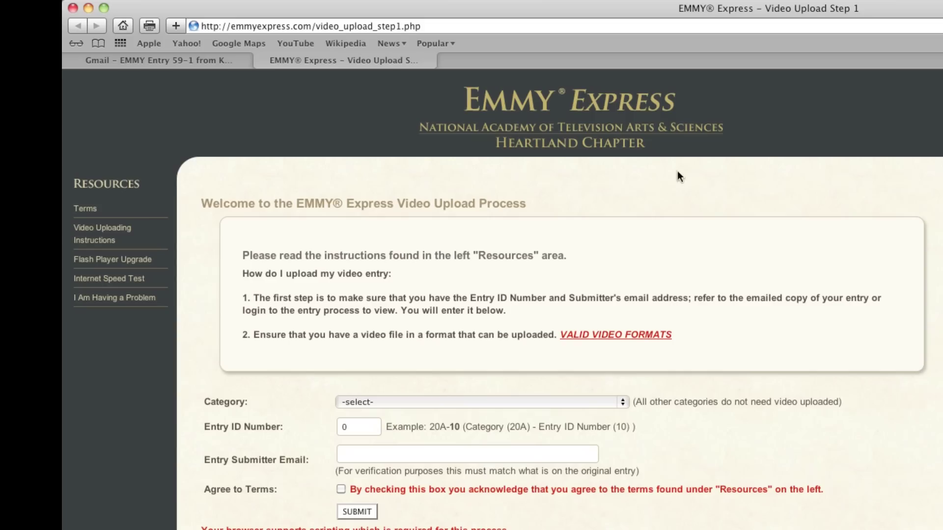
{"action": "left_click", "coordinate": [139, 261]}
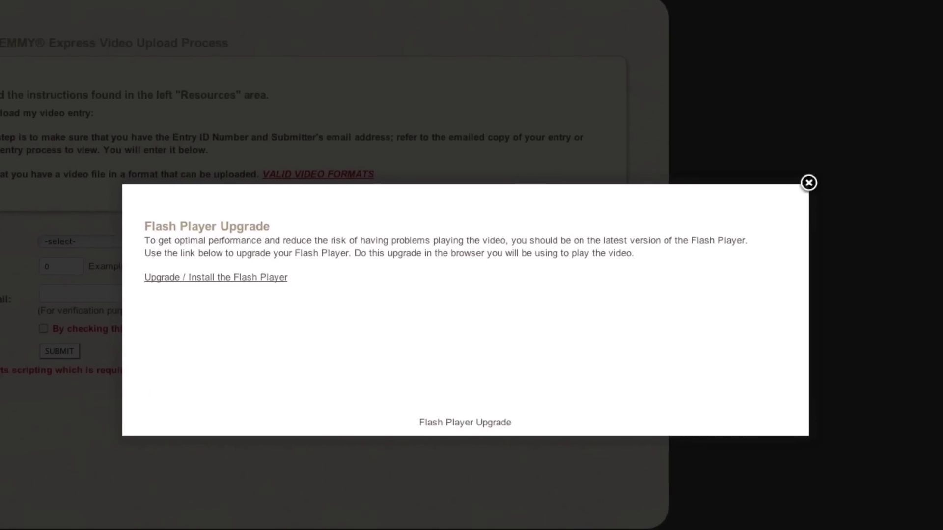
{"action": "left_click", "coordinate": [809, 183]}
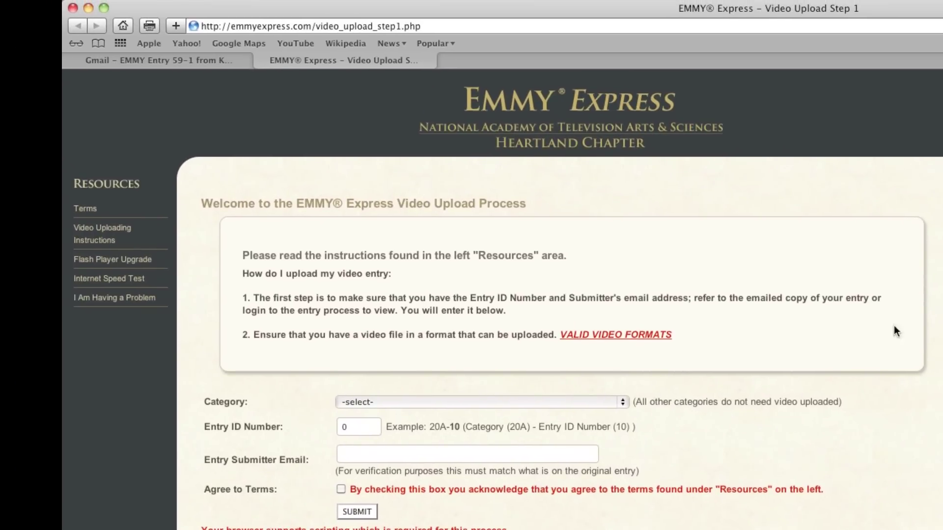
{"action": "left_click", "coordinate": [126, 282]}
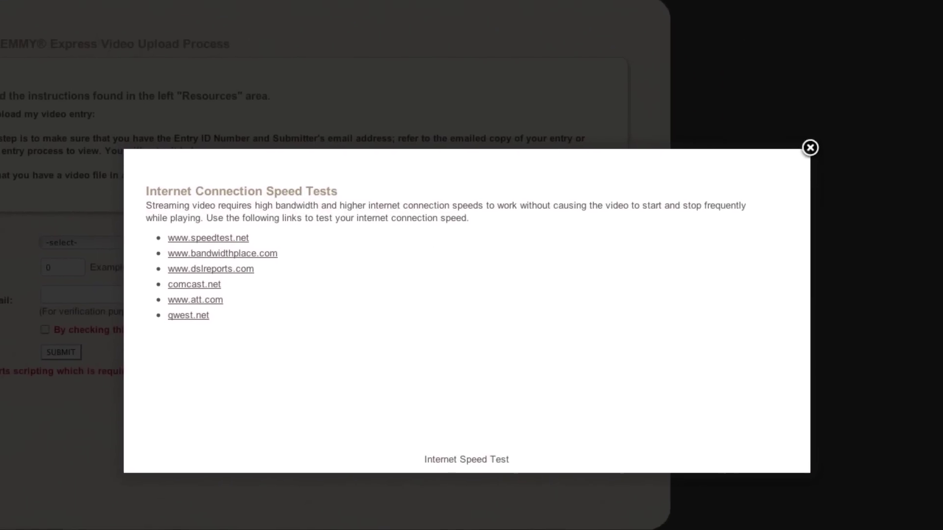
{"action": "left_click", "coordinate": [807, 147]}
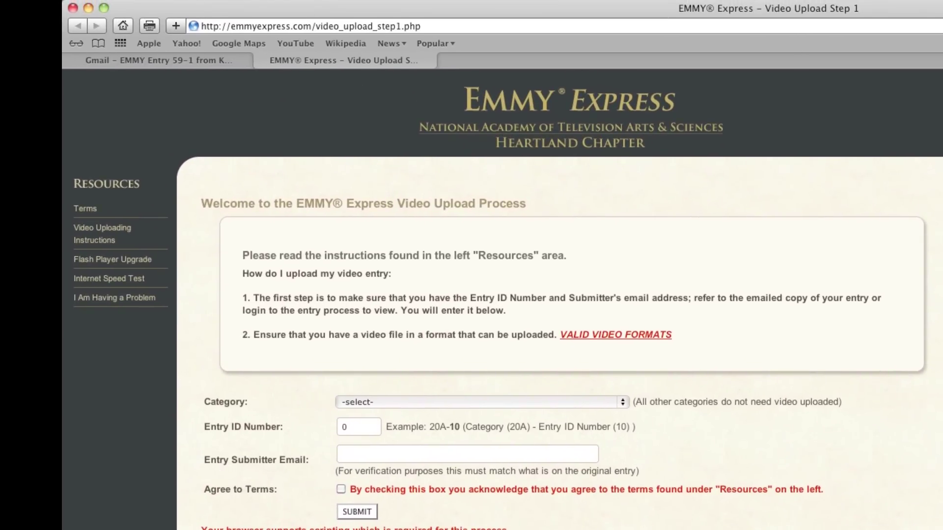
{"action": "left_click", "coordinate": [146, 298]}
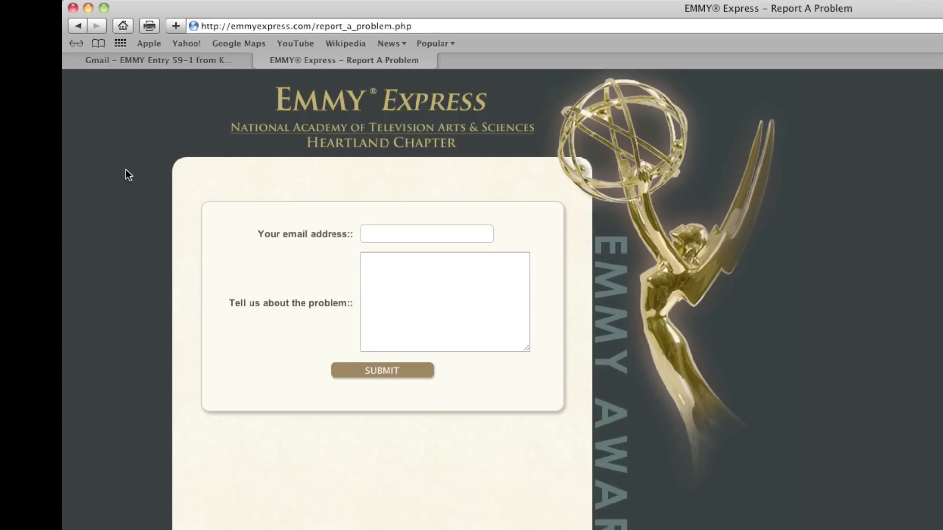
{"action": "left_click", "coordinate": [79, 25]}
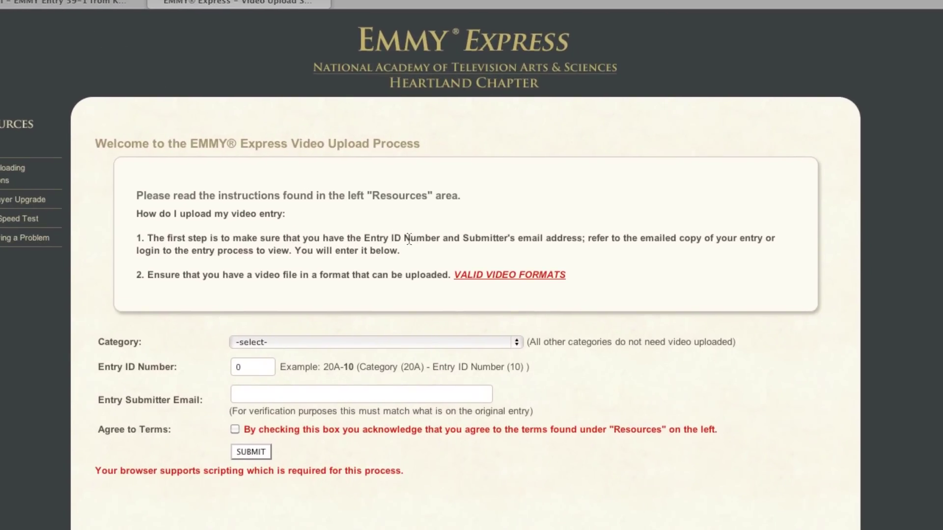
Step: Choose '59 - Sample Category: Demo' from the Category dropdown on the Step 1 form
{"action": "mouse_move", "coordinate": [474, 276]}
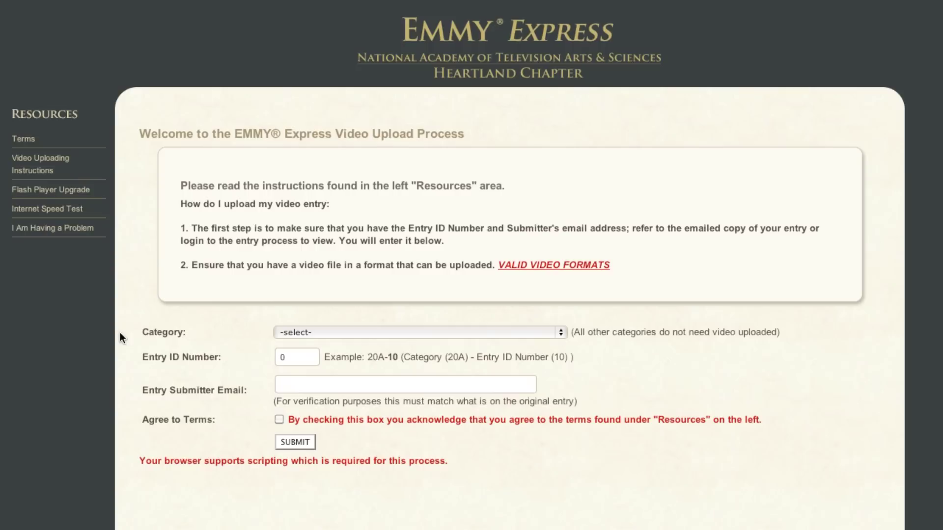
{"action": "left_click", "coordinate": [561, 332]}
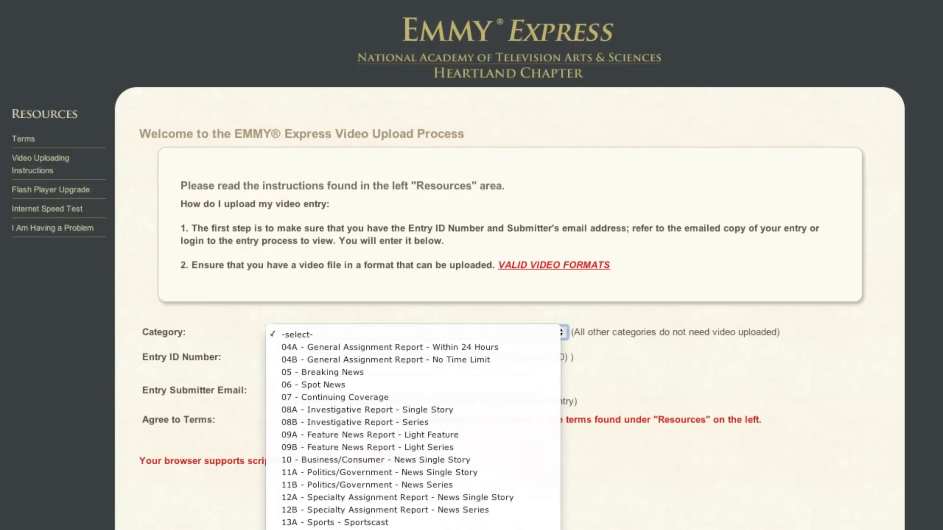
{"action": "scroll", "coordinate": [510, 496], "scroll_direction": "down", "scroll_amount": 5}
{"action": "scroll", "coordinate": [413, 314], "scroll_direction": "down", "scroll_amount": 3}
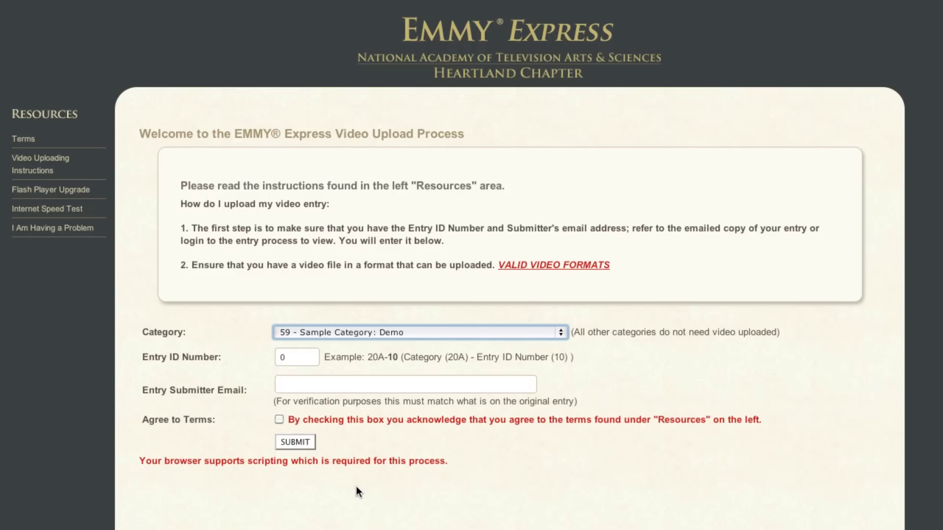
Step: Enter entry ID 01 and the submitter's e-mail, agree to the terms, and submit
{"action": "left_click", "coordinate": [296, 357]}
{"action": "type", "text": "01"}
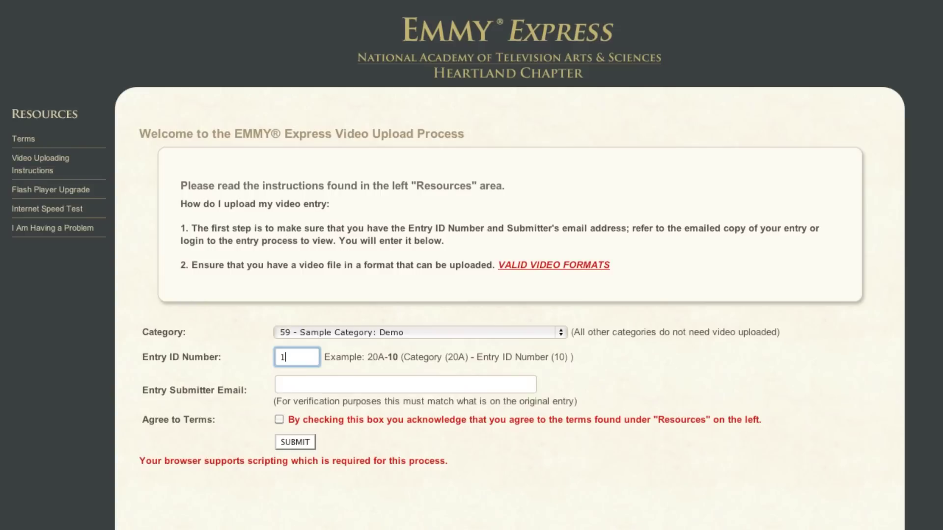
{"action": "left_click", "coordinate": [406, 384]}
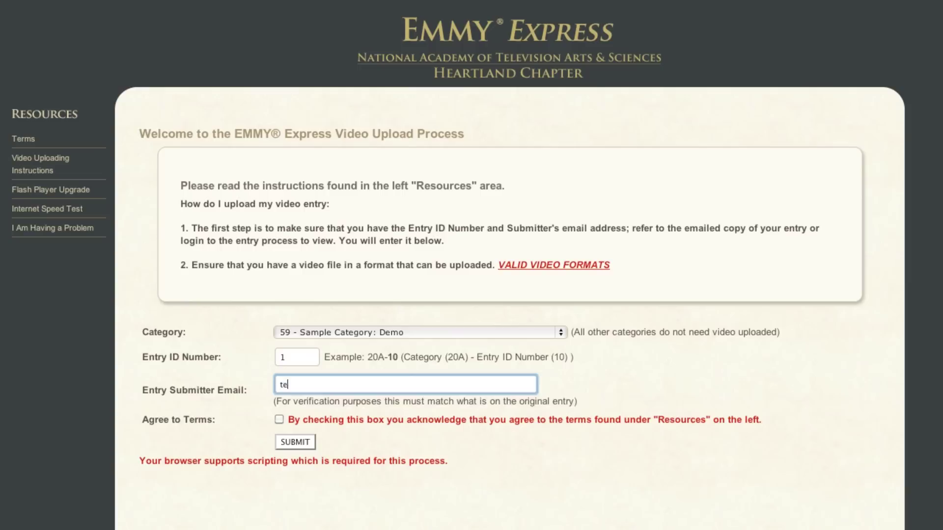
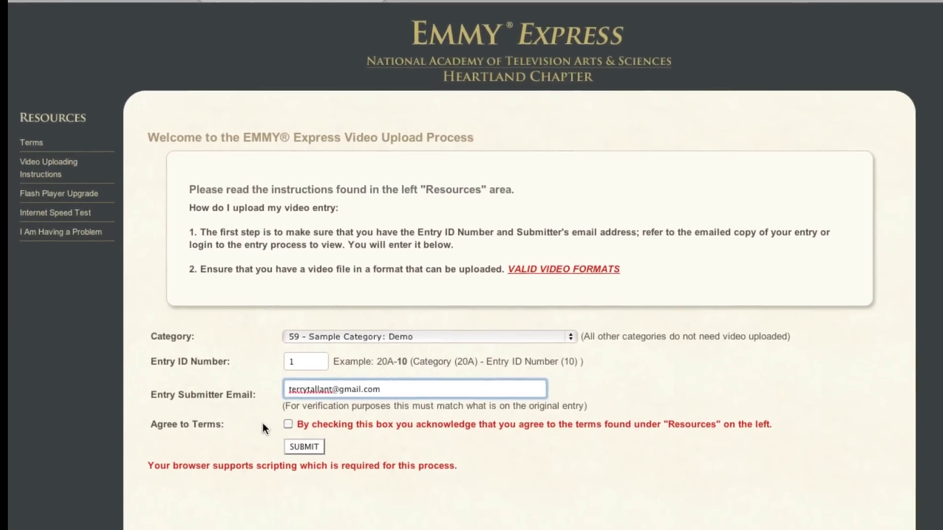
{"action": "left_click", "coordinate": [279, 420]}
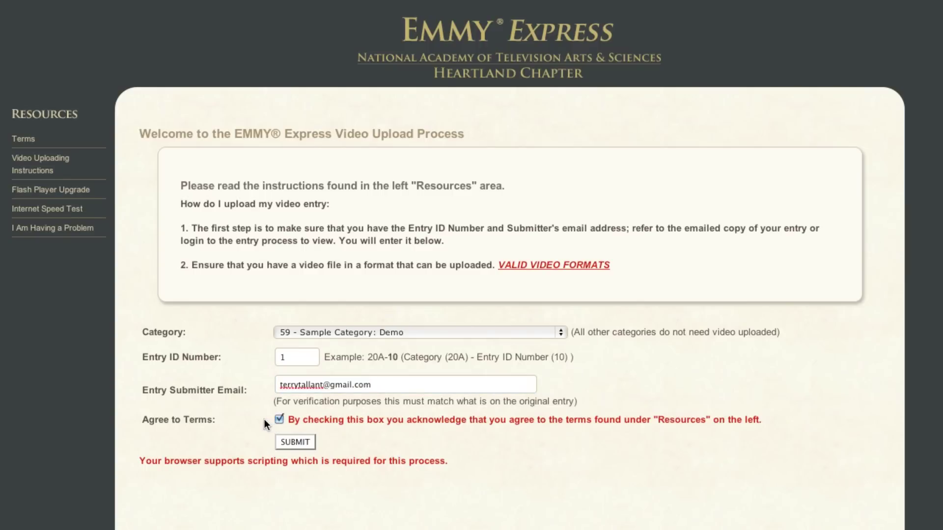
{"action": "left_click", "coordinate": [291, 443]}
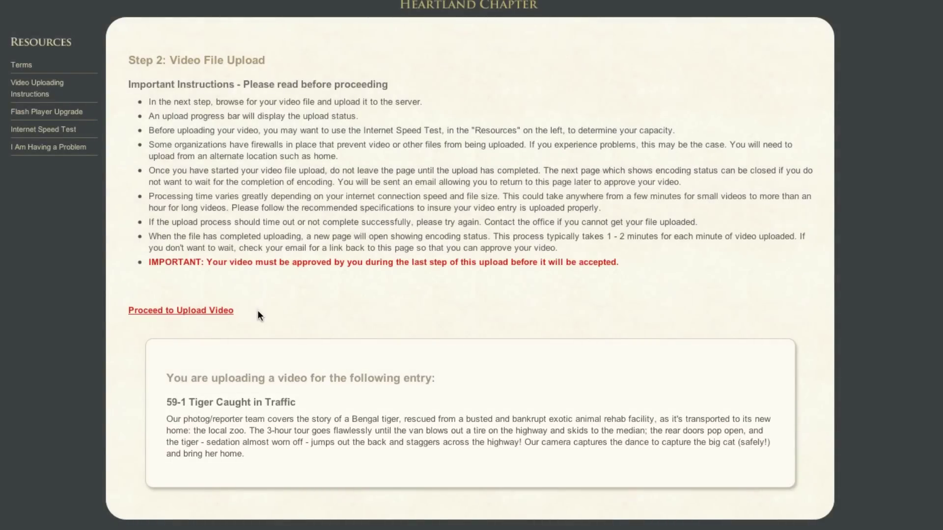
Step: Proceed from the Step 2 instructions to the Step 3 video upload page
{"action": "left_click", "coordinate": [222, 311]}
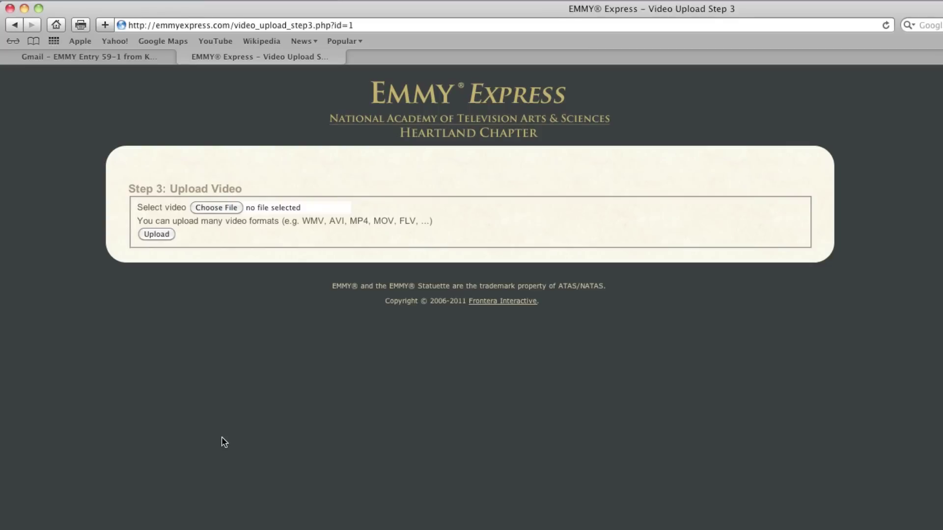
Step: Upload iWatch02.mp4 from the Emmy Upload folder as entry 59-1's video
{"action": "left_click", "coordinate": [210, 206]}
{"action": "left_click", "coordinate": [733, 101]}
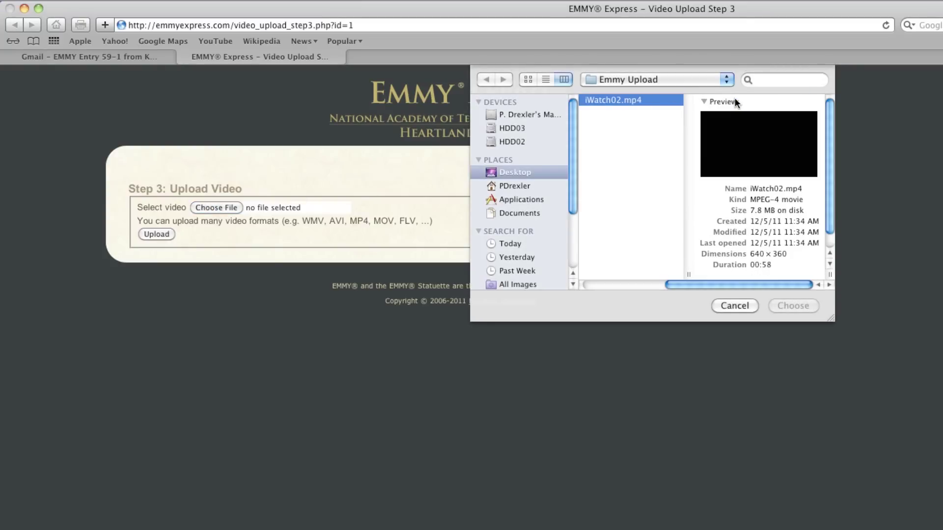
{"action": "left_click", "coordinate": [785, 305]}
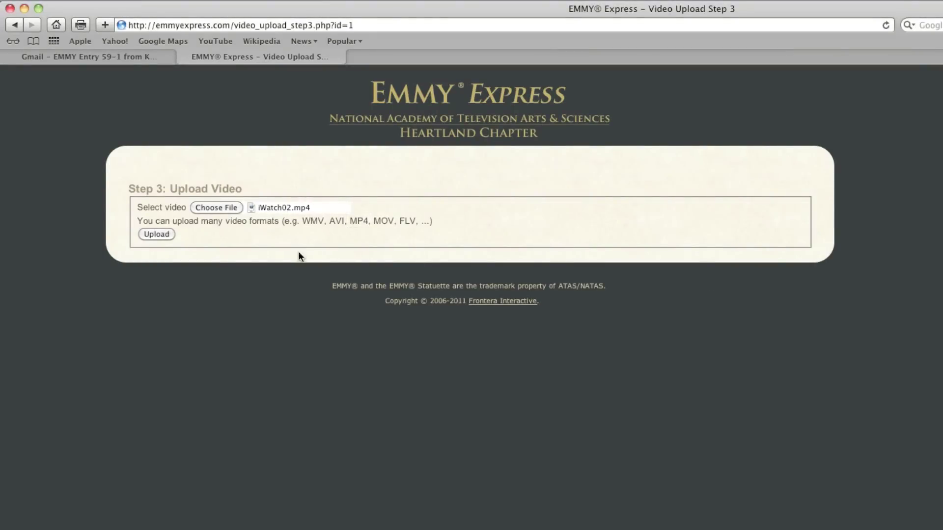
{"action": "left_click", "coordinate": [155, 234]}
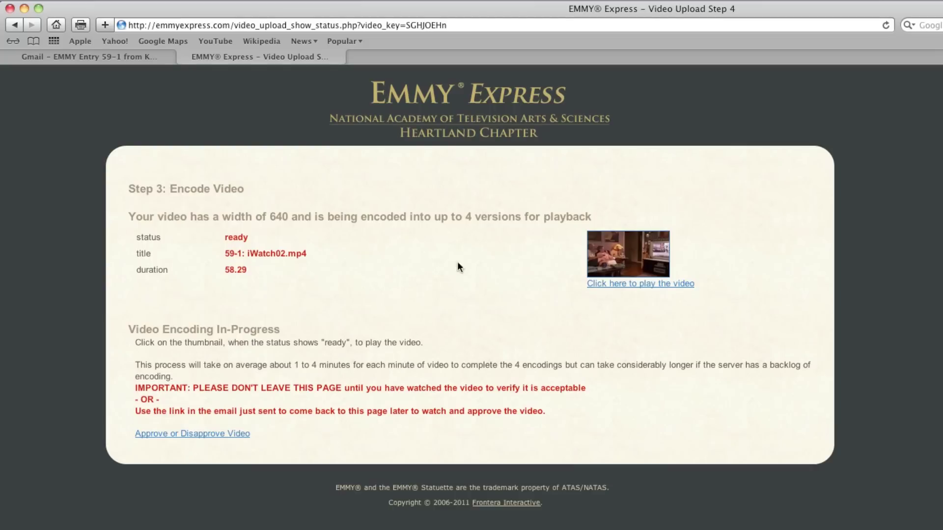
Step: Play the encoded iWatch02.mp4 preview full screen, then exit full screen
{"action": "left_click", "coordinate": [605, 285]}
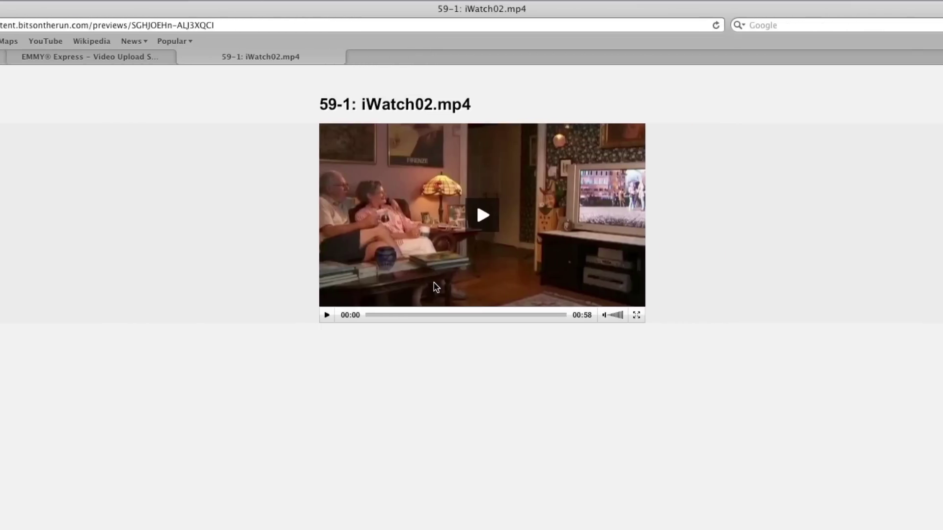
{"action": "left_click", "coordinate": [470, 216]}
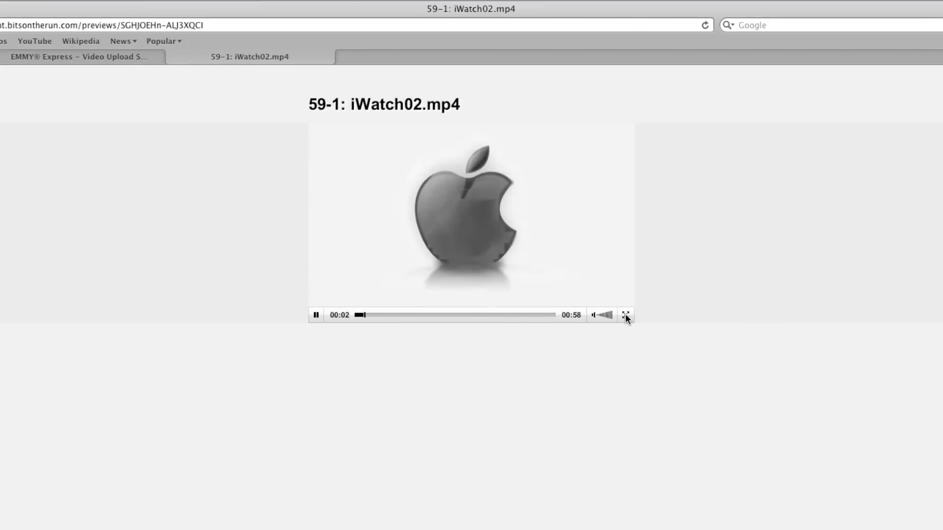
{"action": "left_click", "coordinate": [625, 316]}
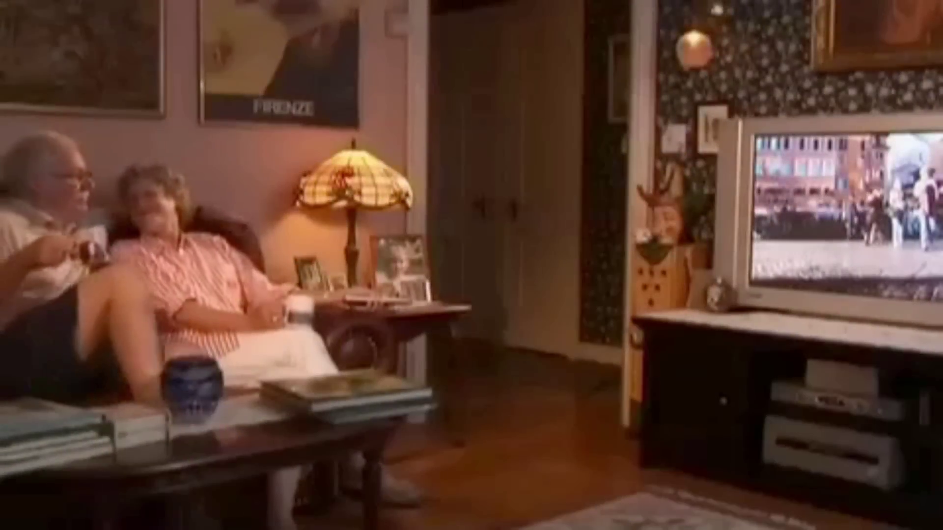
{"action": "key", "text": "space"}
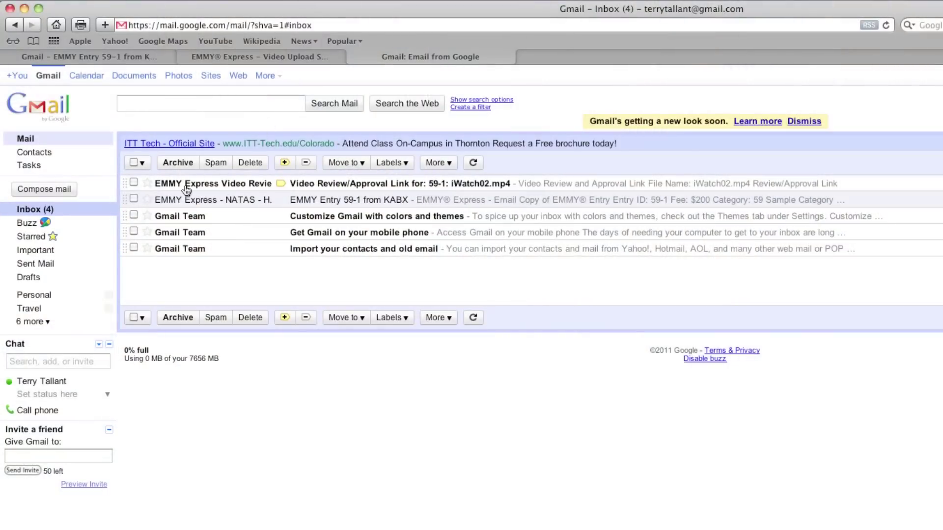
Step: Read the Video Review/Approval Link email for 59-1, then close the preview tab
{"action": "left_click", "coordinate": [187, 187]}
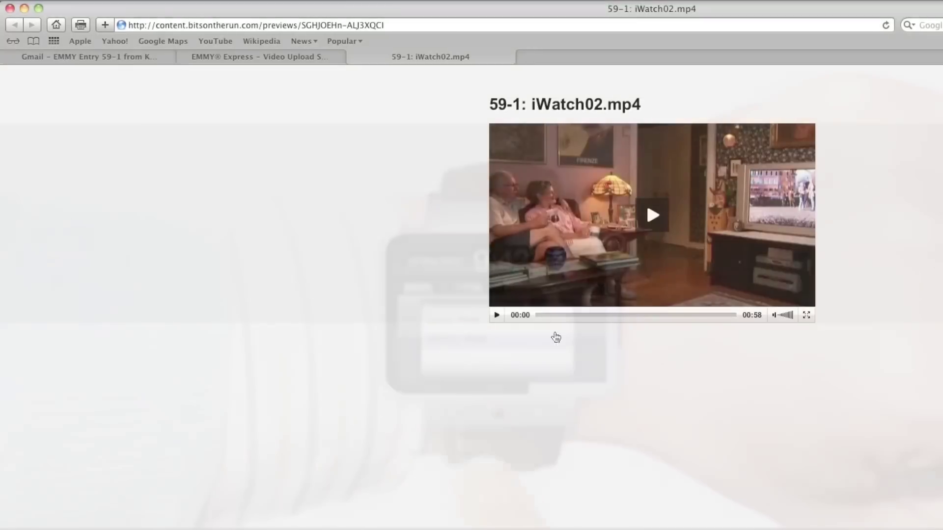
{"action": "left_click", "coordinate": [353, 57]}
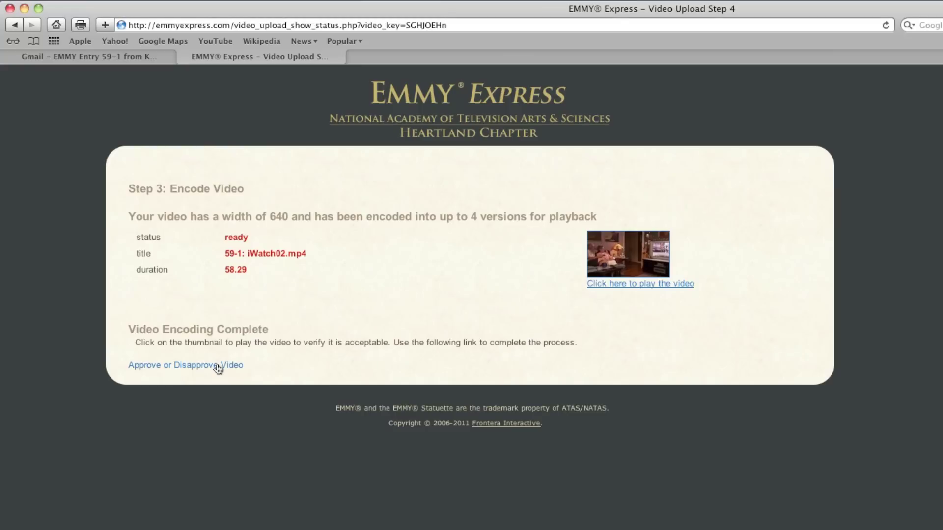
Step: Choose Approve for the iWatch02.mp4 video on Step 4 and press FINISH
{"action": "left_click", "coordinate": [218, 365]}
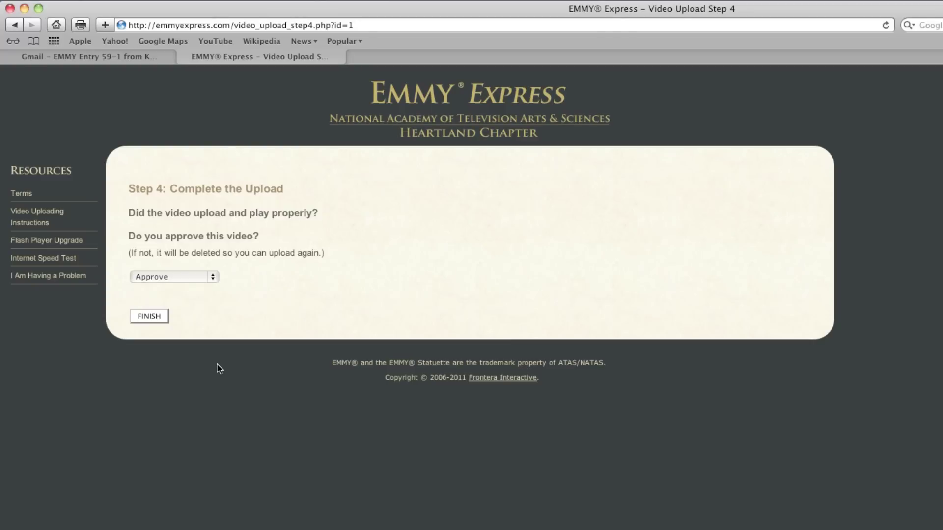
{"action": "left_click", "coordinate": [211, 278]}
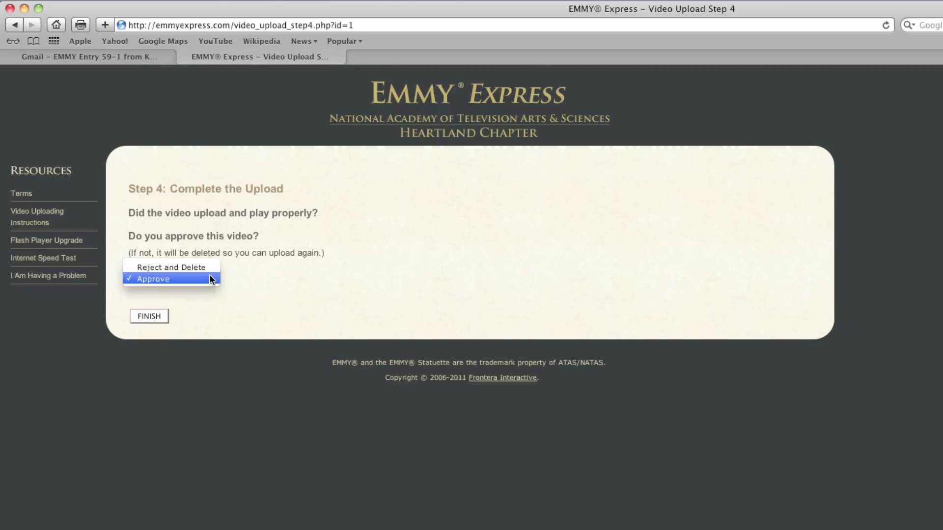
{"action": "left_click", "coordinate": [210, 279]}
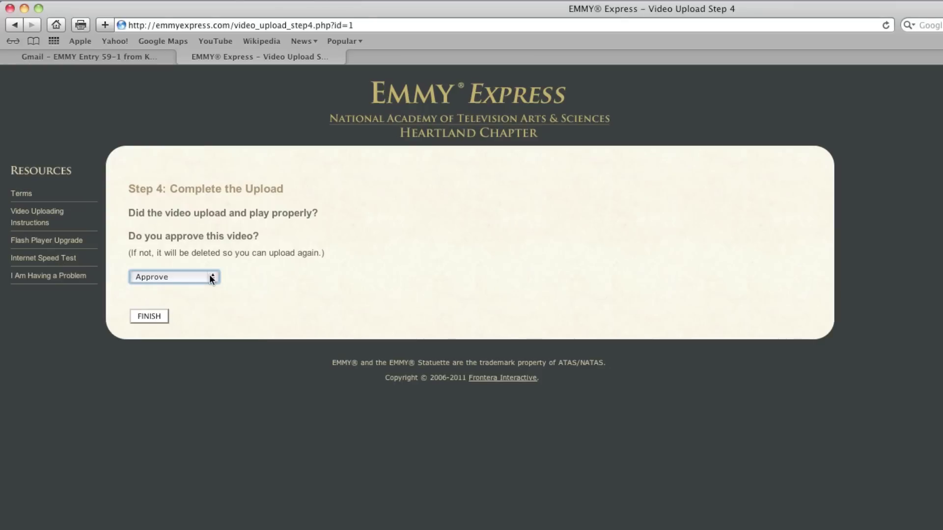
{"action": "left_click", "coordinate": [157, 316]}
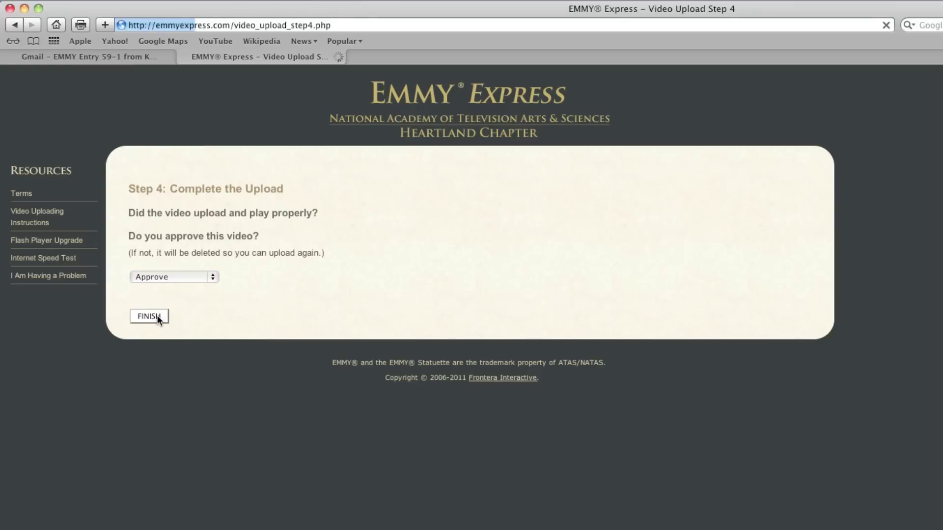